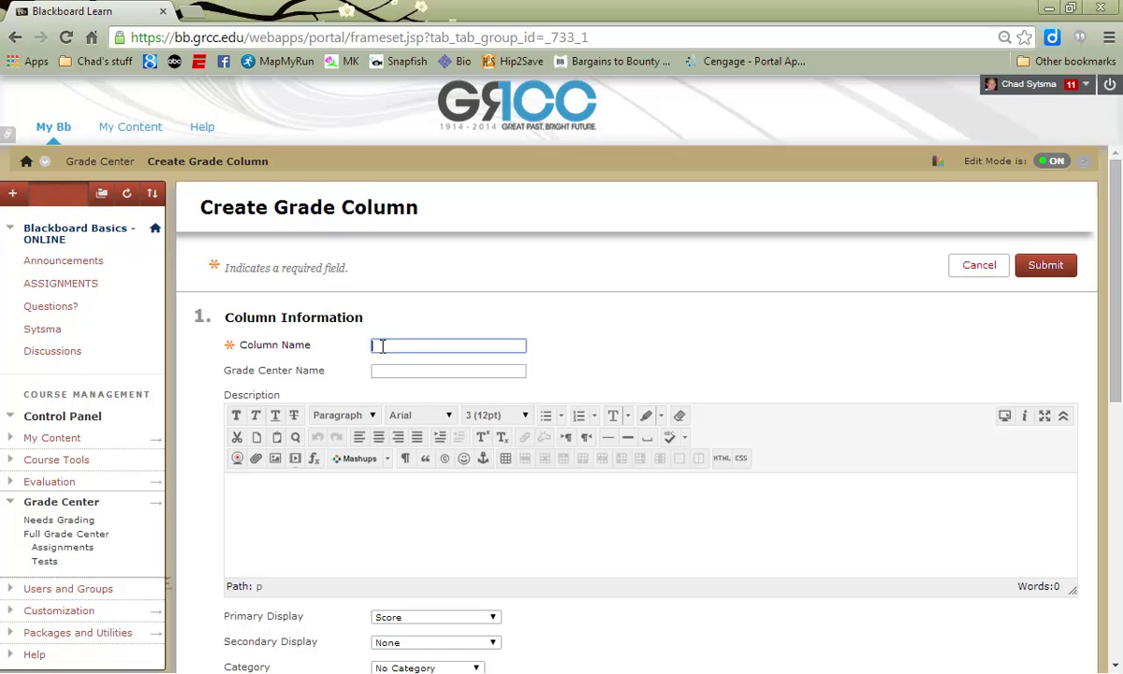
{"action": "scroll", "coordinate": [399, 345], "scroll_direction": "down", "scroll_amount": 3}
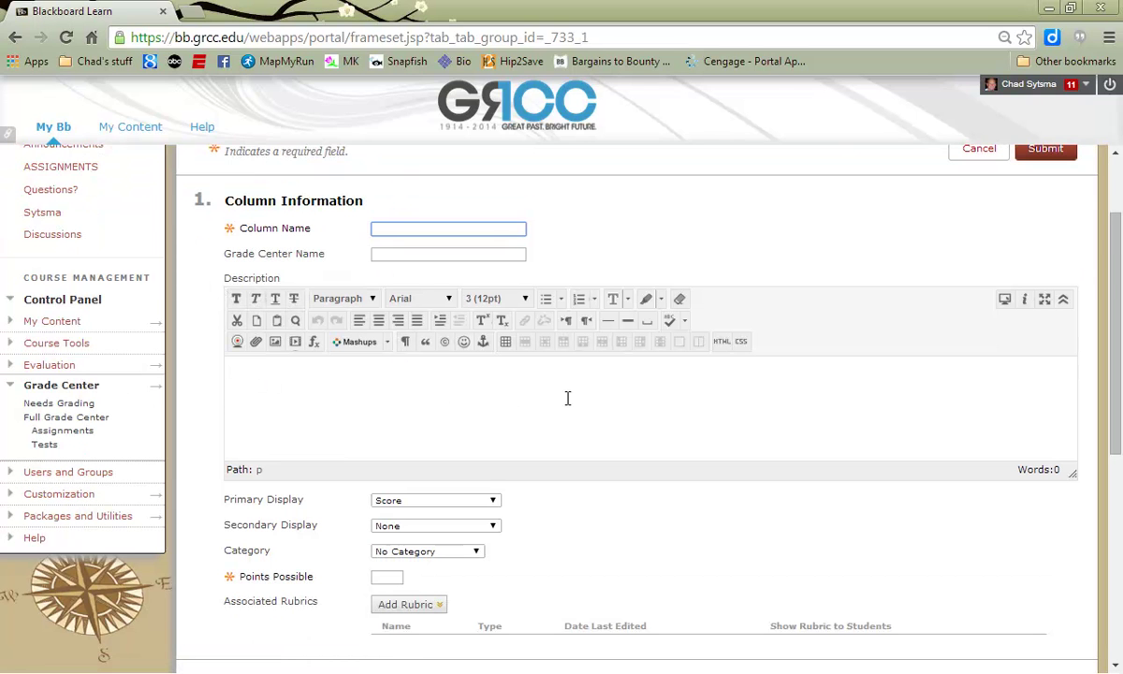
{"action": "scroll", "coordinate": [567, 400], "scroll_direction": "down", "scroll_amount": 3}
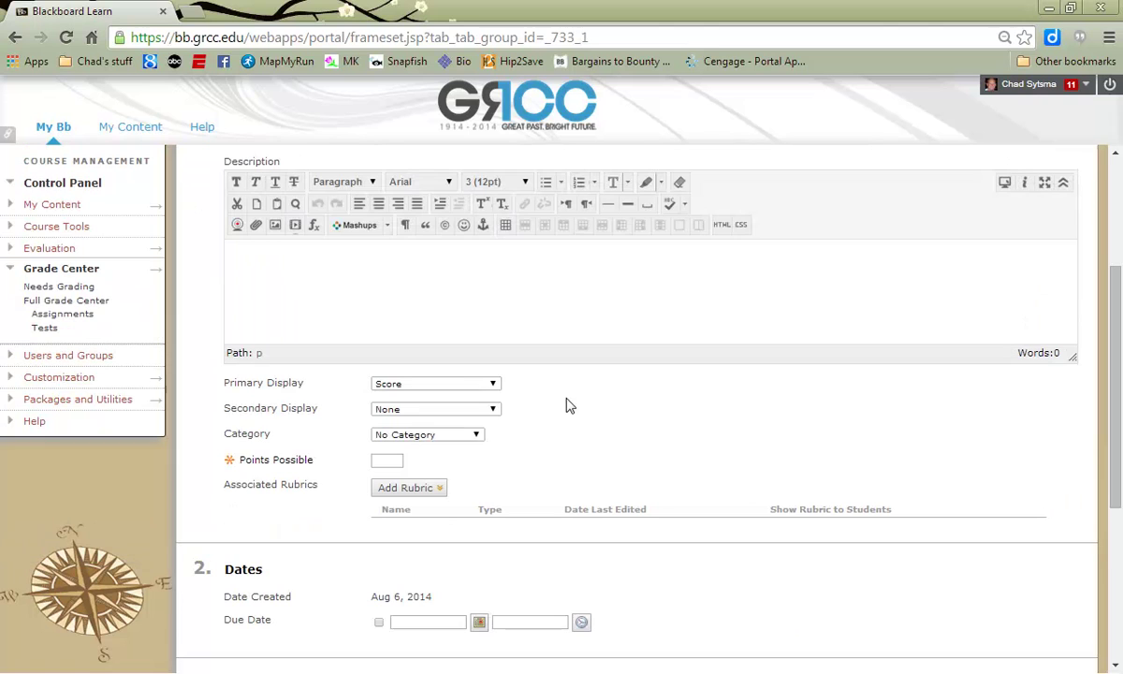
{"action": "left_click", "coordinate": [399, 385]}
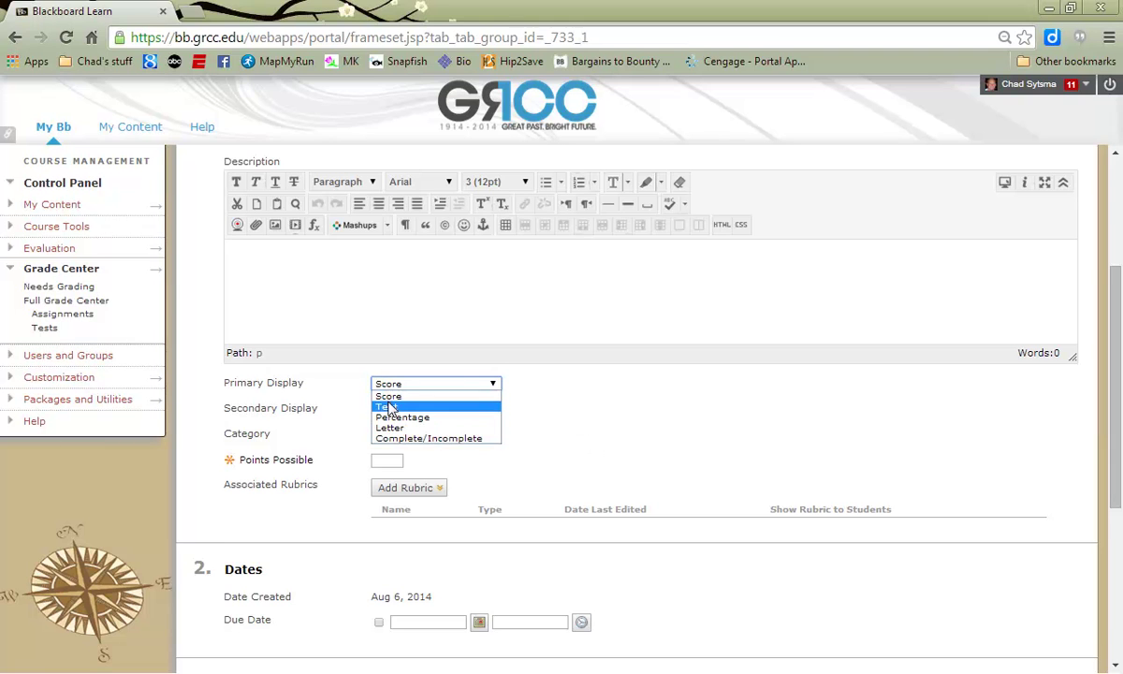
{"action": "left_click", "coordinate": [412, 384]}
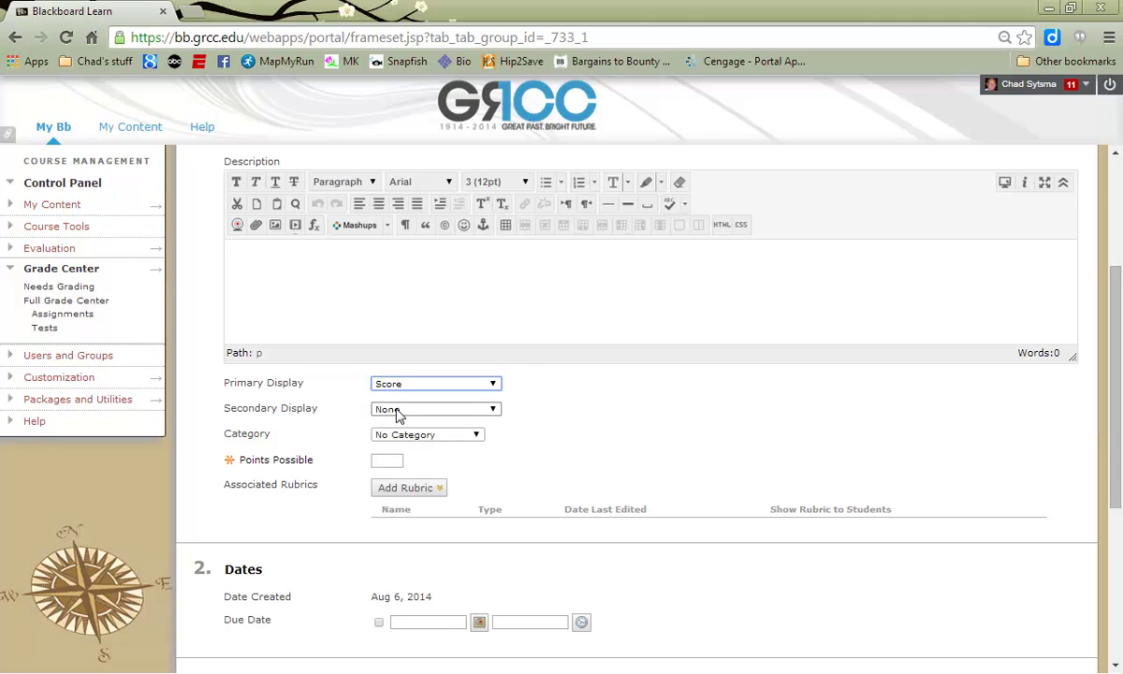
{"action": "left_click", "coordinate": [400, 412]}
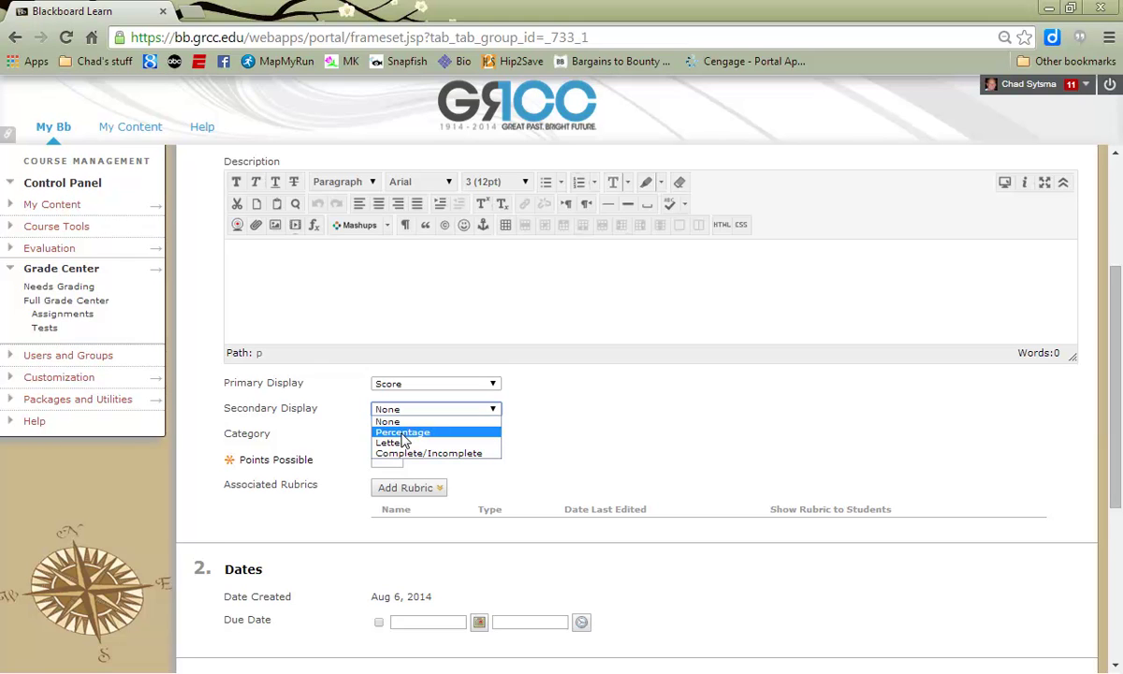
{"action": "left_click", "coordinate": [561, 443]}
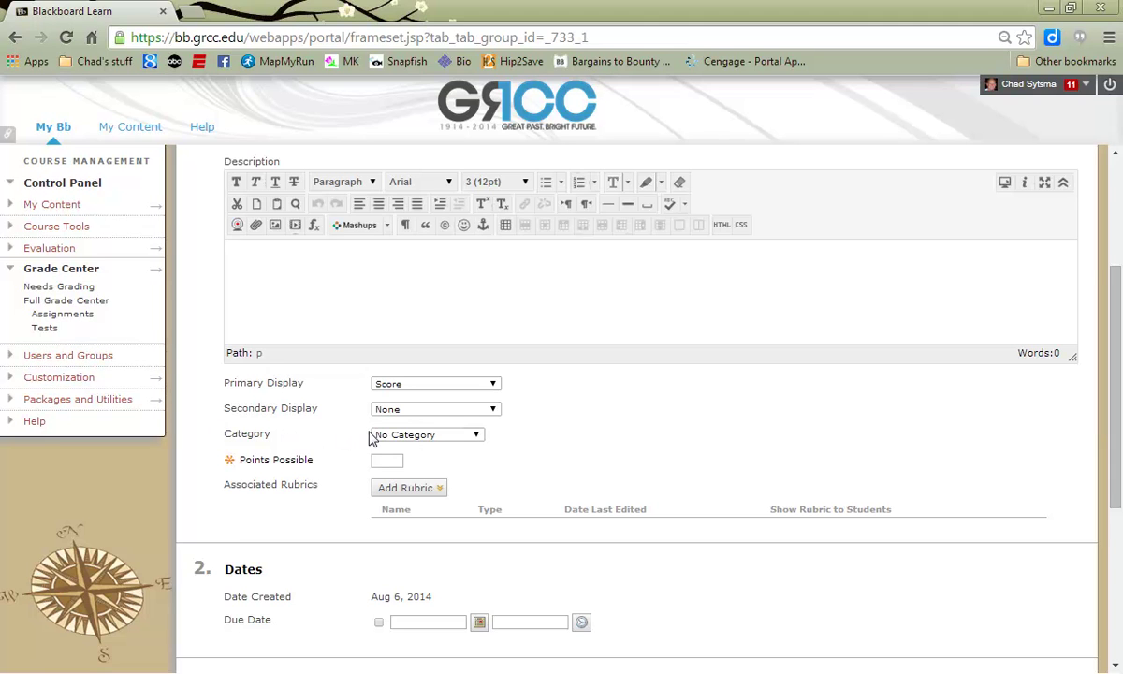
{"action": "left_click", "coordinate": [431, 436]}
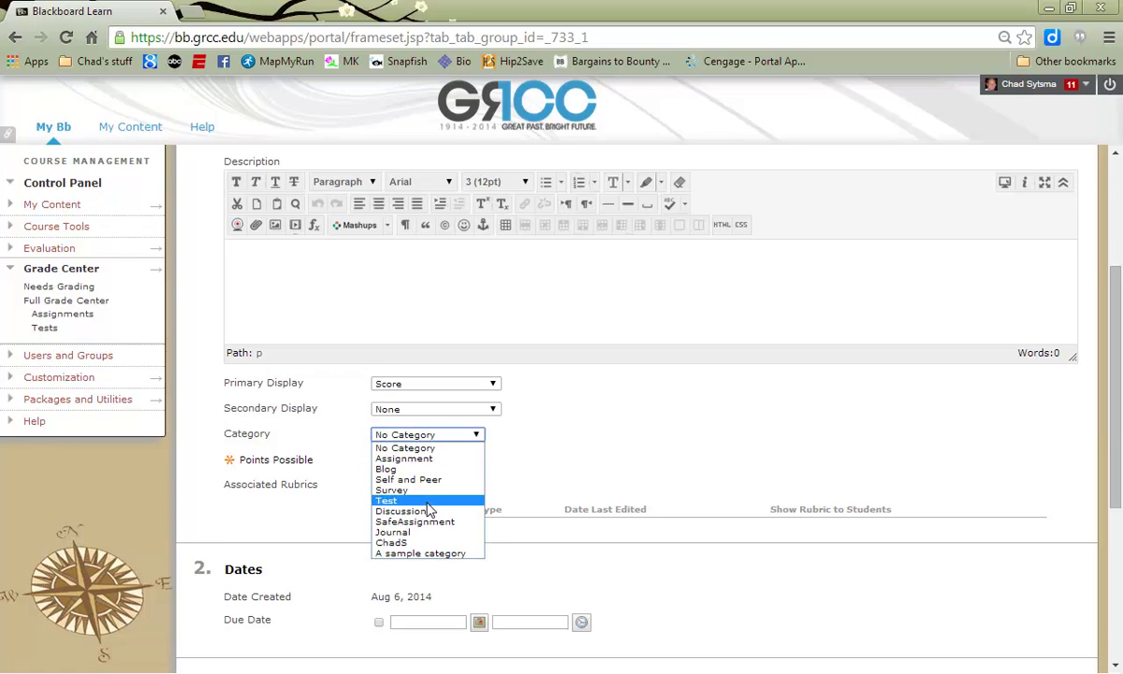
{"action": "left_click", "coordinate": [550, 456]}
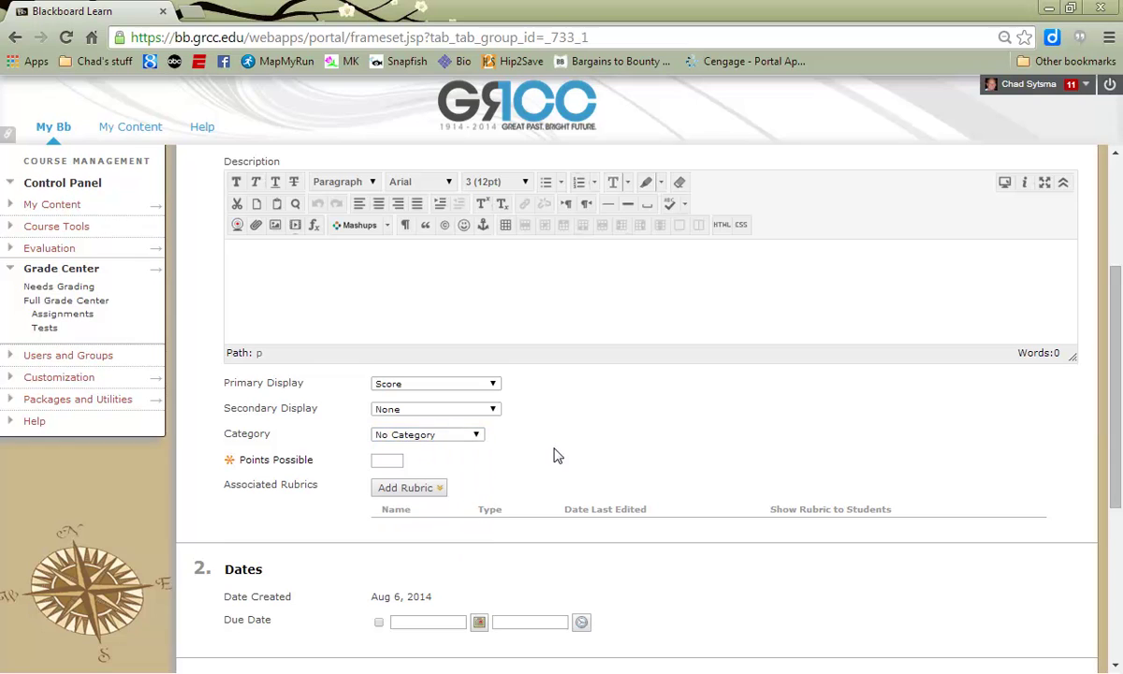
{"action": "left_click", "coordinate": [386, 460]}
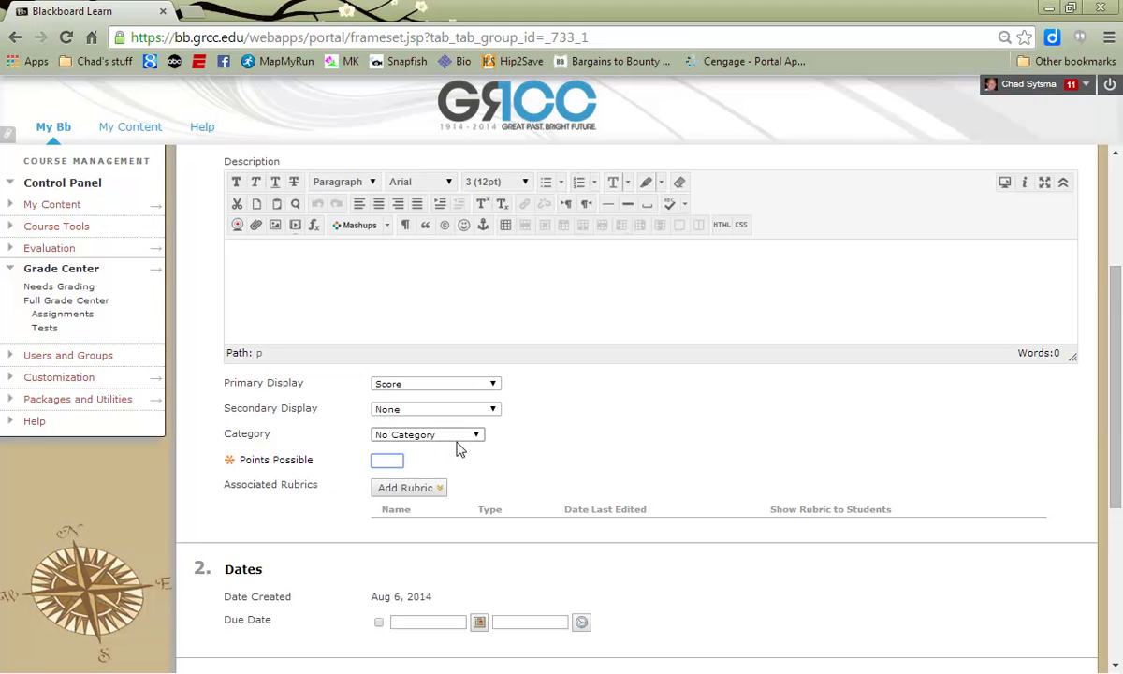
- Save the new 'Assignment 1' grade column from the Create Grade Column page
{"action": "scroll", "coordinate": [460, 450], "scroll_direction": "down", "scroll_amount": 2}
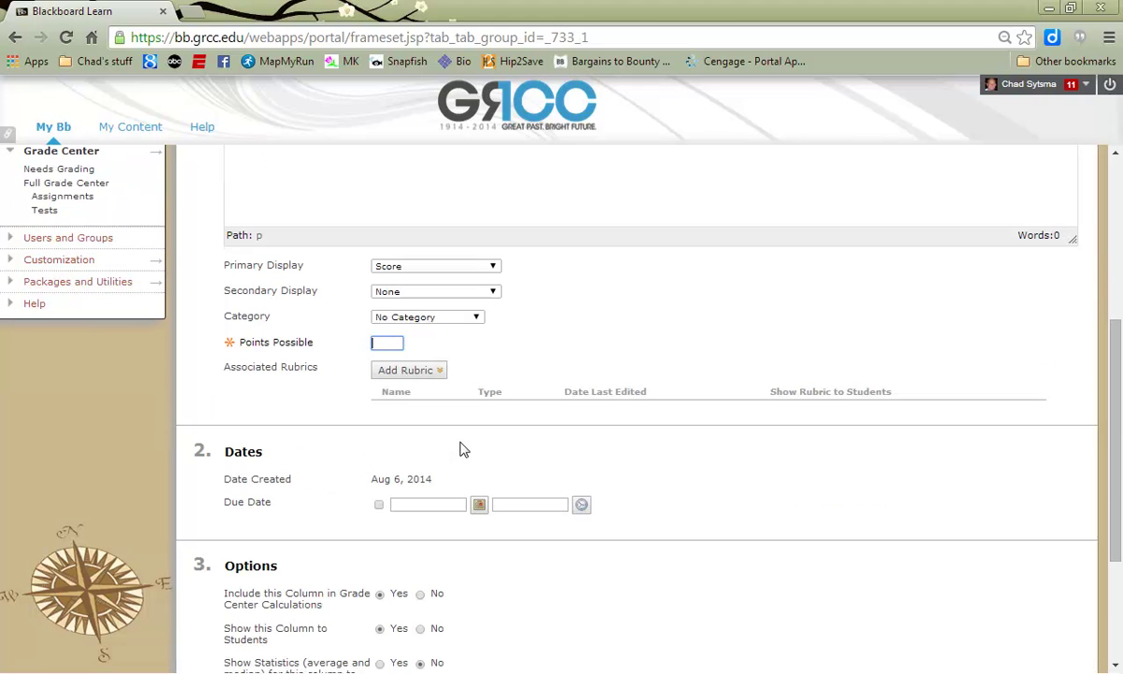
{"action": "scroll", "coordinate": [337, 482], "scroll_direction": "down", "scroll_amount": 2}
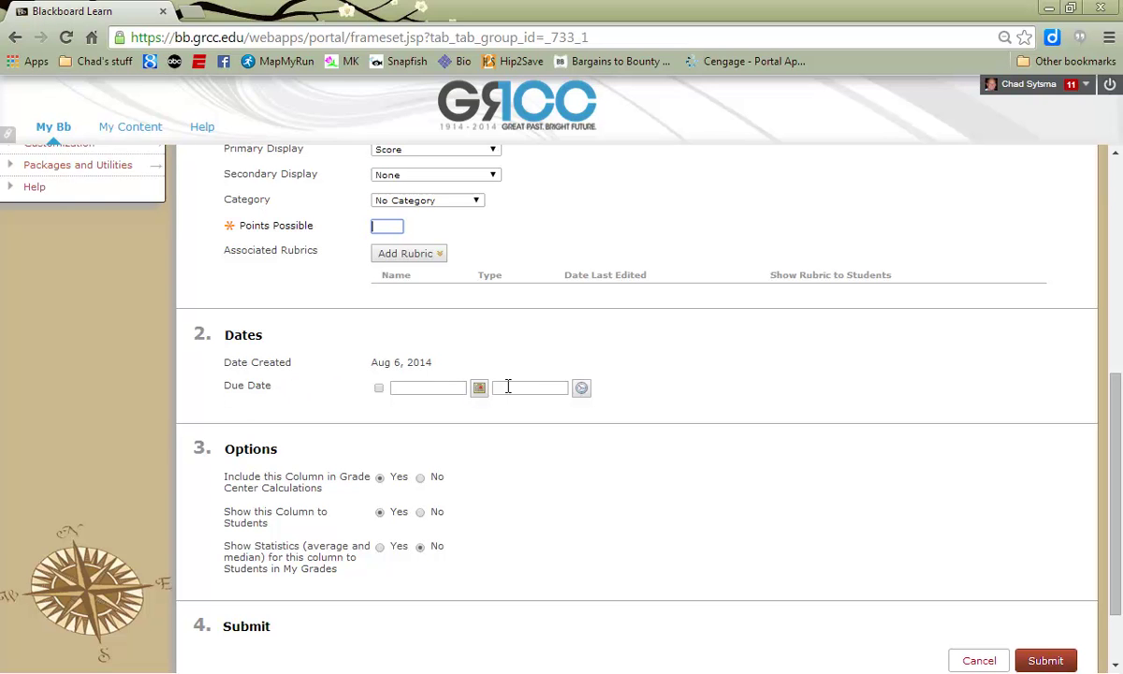
{"action": "scroll", "coordinate": [547, 504], "scroll_direction": "down", "scroll_amount": 2}
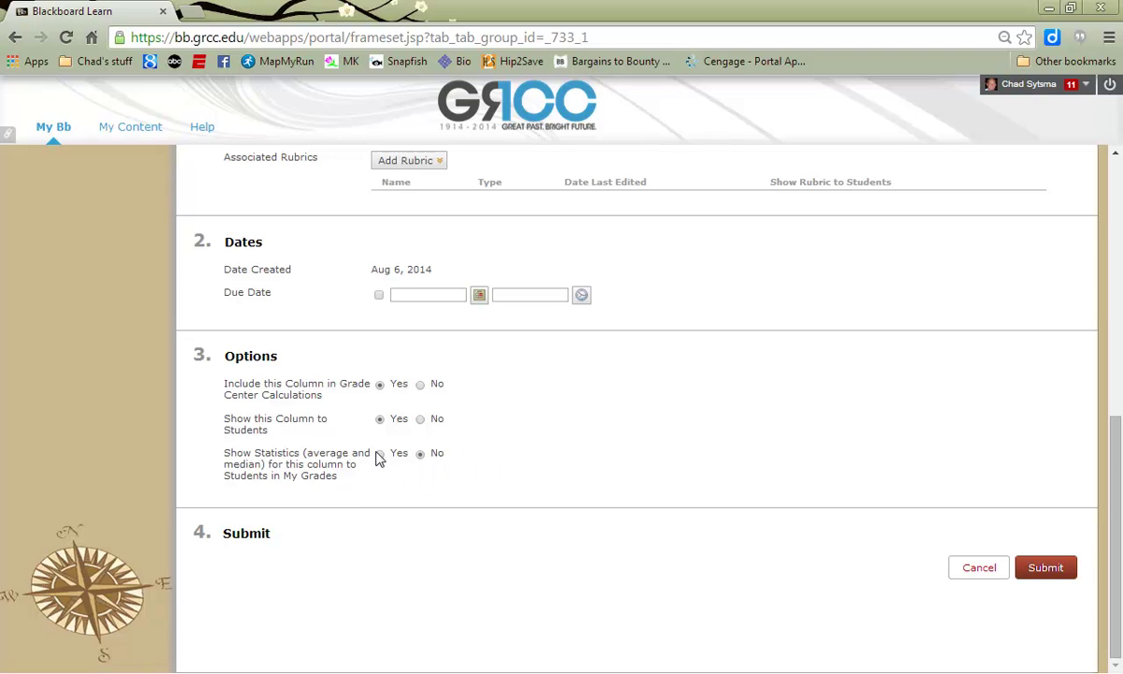
{"action": "scroll", "coordinate": [453, 411], "scroll_direction": "up", "scroll_amount": 3}
{"action": "scroll", "coordinate": [478, 439], "scroll_direction": "up", "scroll_amount": 2}
{"action": "scroll", "coordinate": [466, 368], "scroll_direction": "down", "scroll_amount": 1}
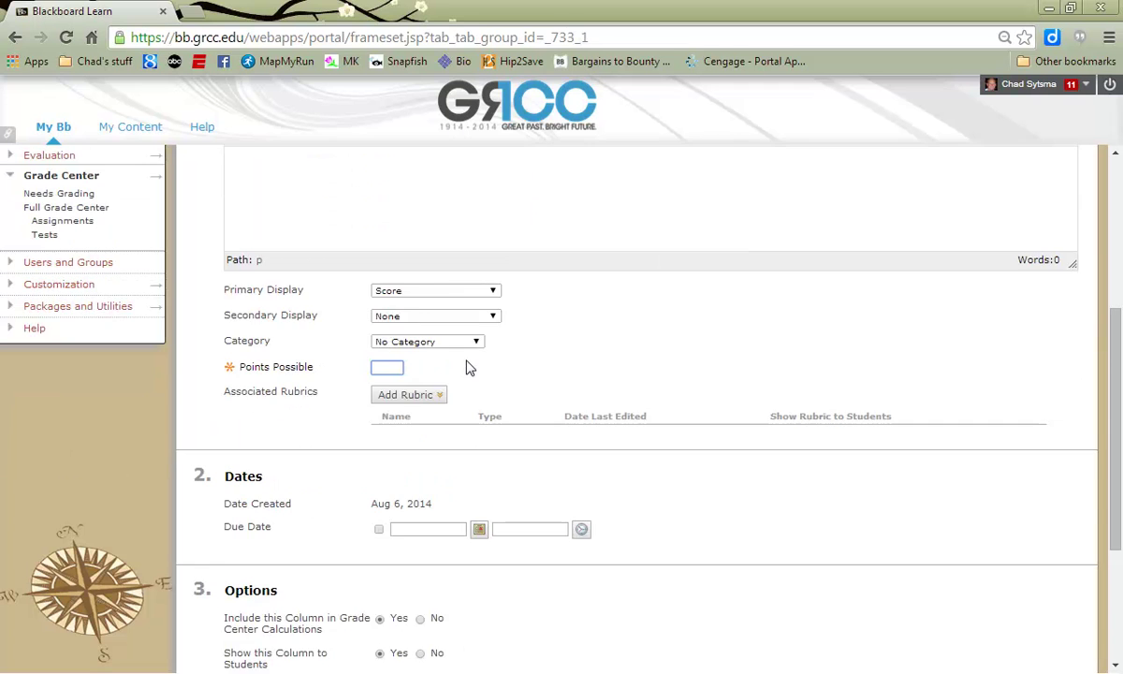
{"action": "scroll", "coordinate": [466, 368], "scroll_direction": "down", "scroll_amount": 1}
{"action": "scroll", "coordinate": [466, 368], "scroll_direction": "down", "scroll_amount": 1}
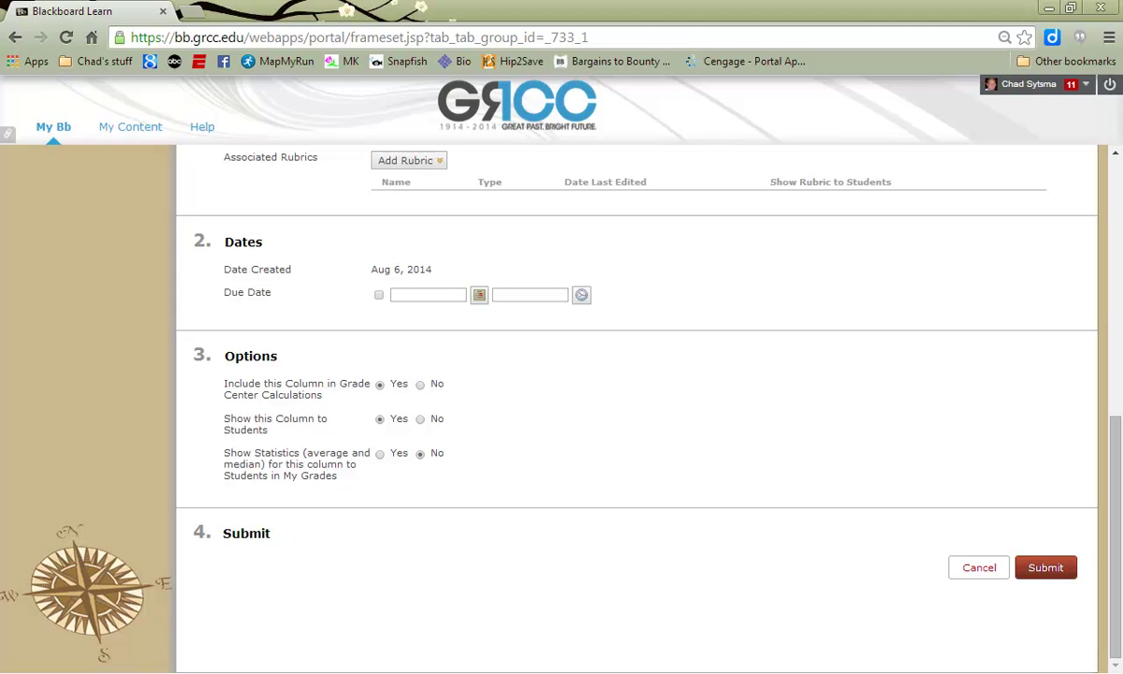
{"action": "left_click", "coordinate": [1052, 568]}
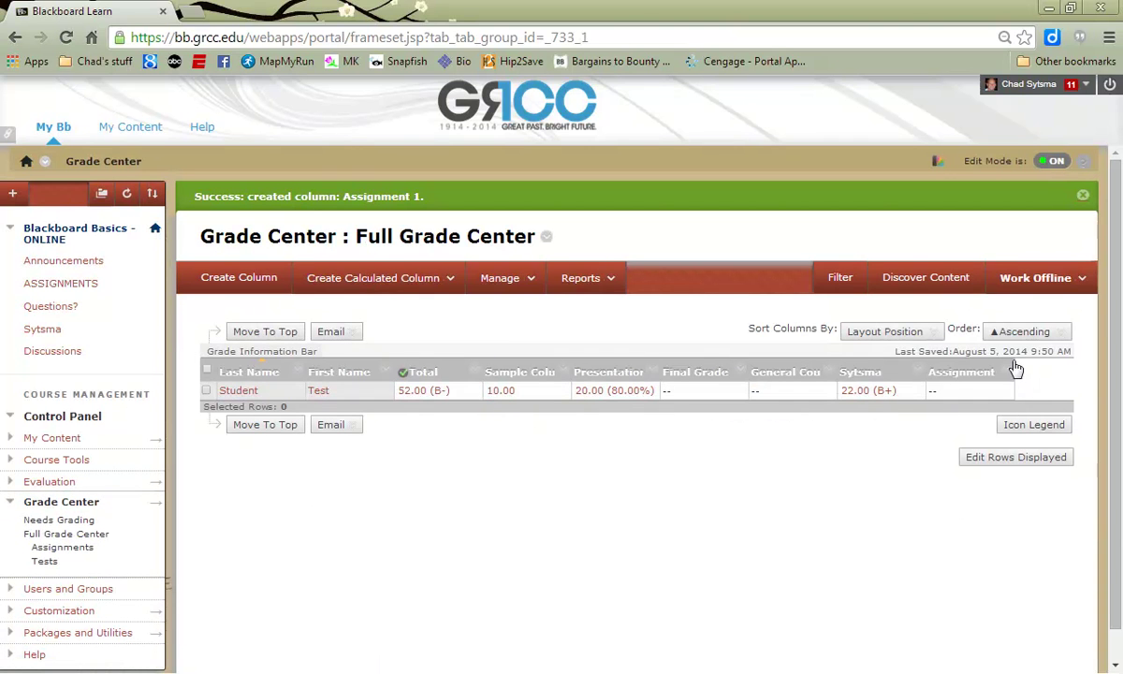
{"action": "mouse_move", "coordinate": [970, 390]}
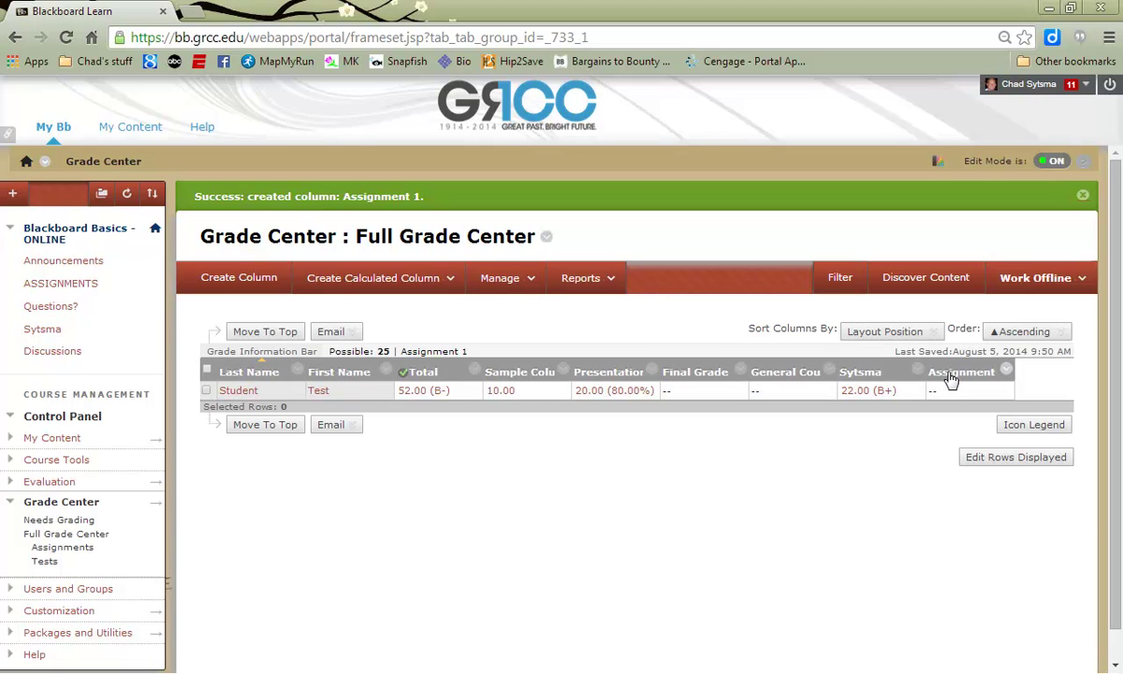
- Enter a grade of 23 for the Test Student in the Assignment 1 column
{"action": "left_click", "coordinate": [945, 393]}
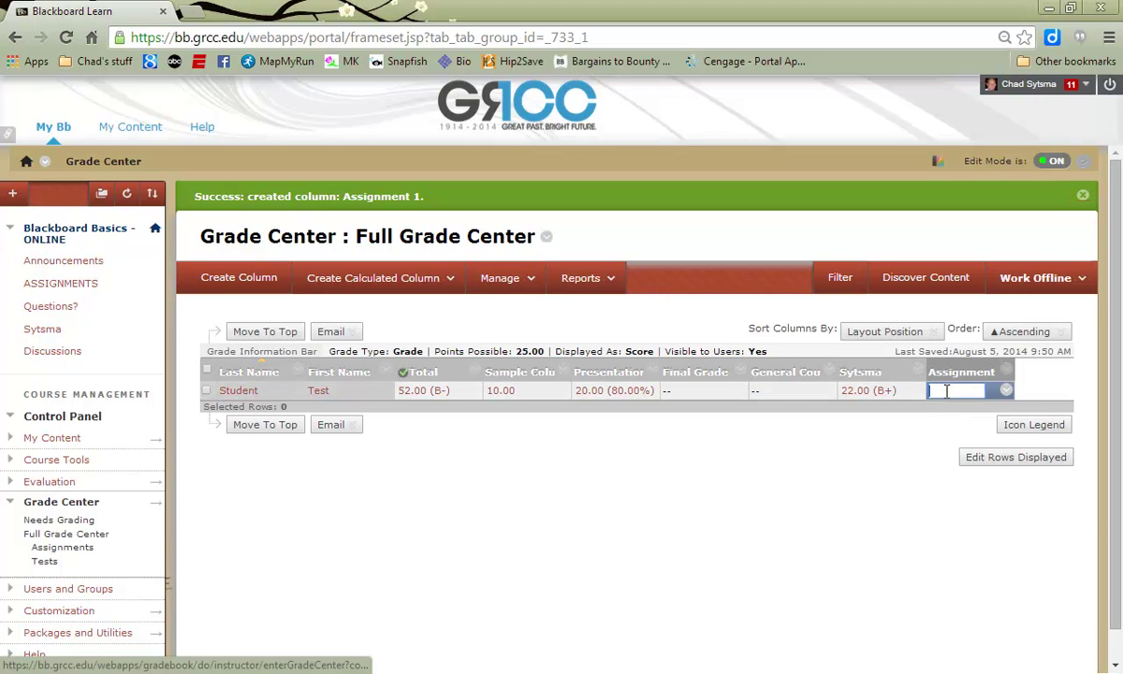
{"action": "type", "text": "23"}
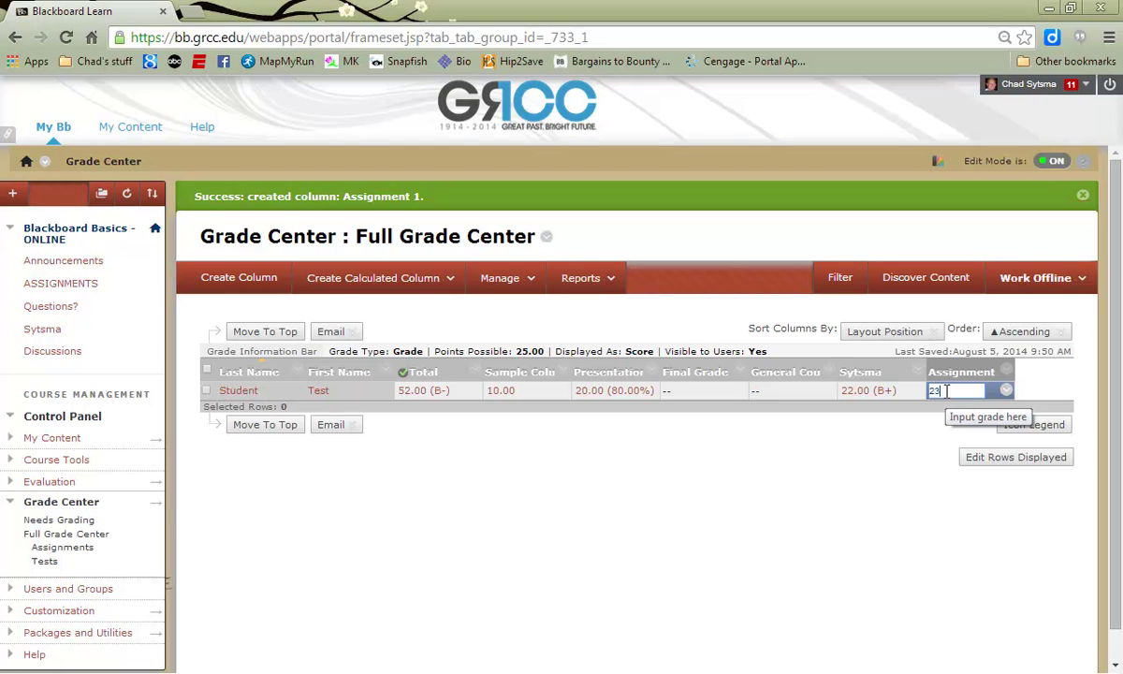
{"action": "key", "text": "Return"}
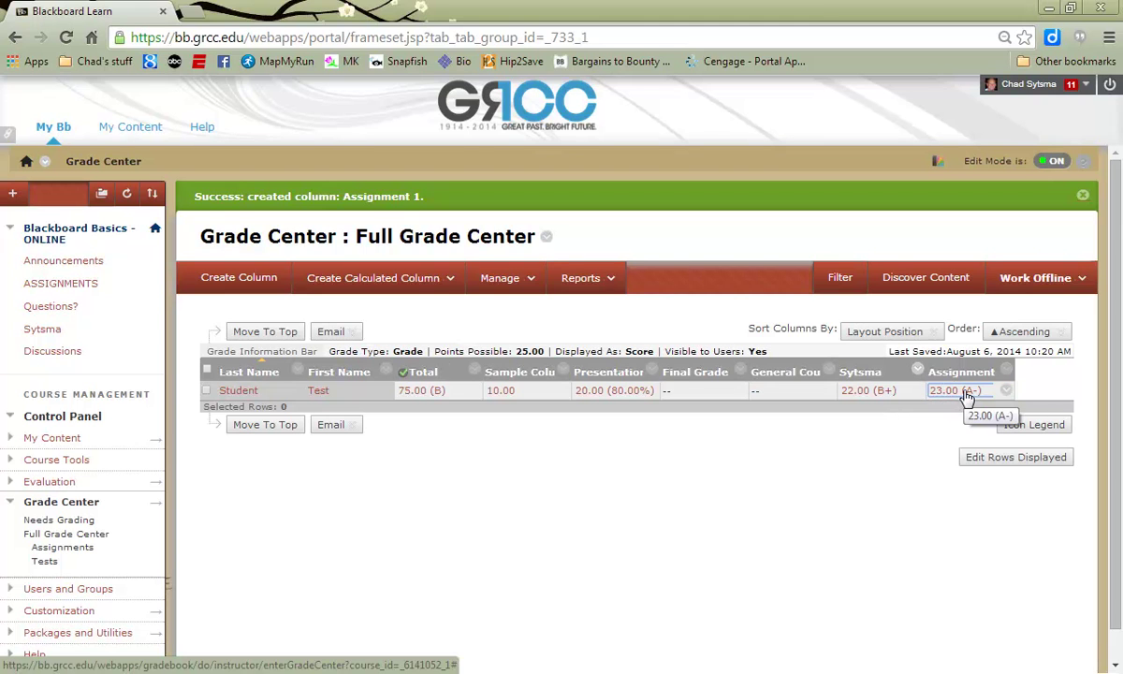
{"action": "mouse_move", "coordinate": [962, 372]}
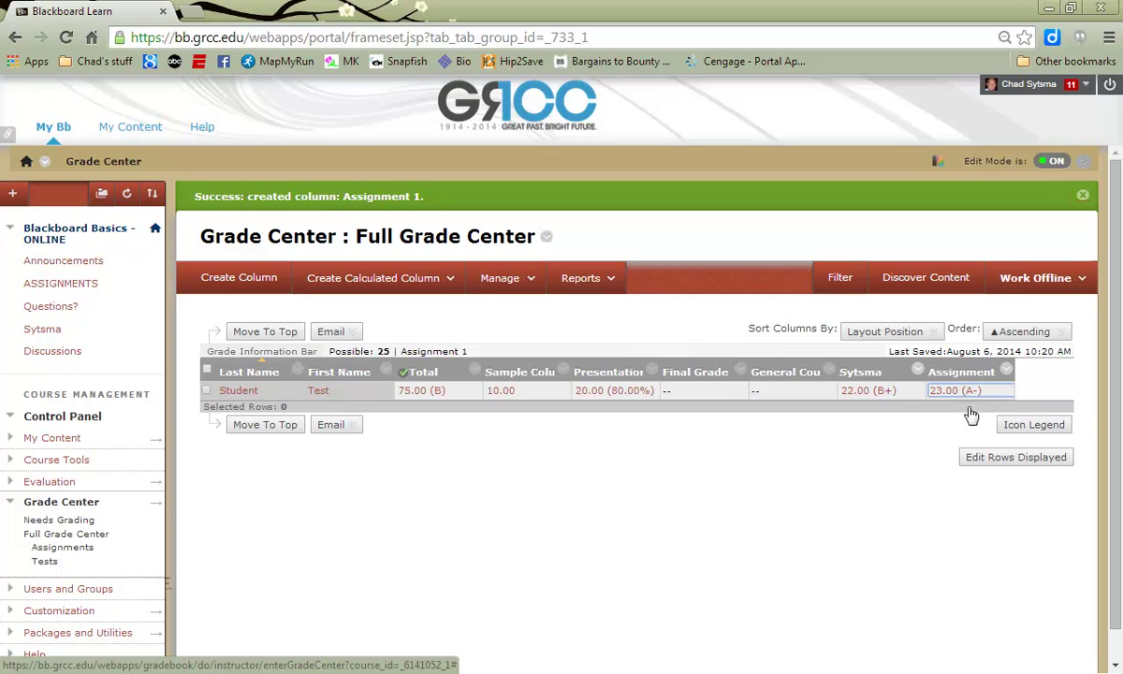
- Change Assignment 1's secondary display from Letter to Percentage and save the column
{"action": "left_click", "coordinate": [1006, 374]}
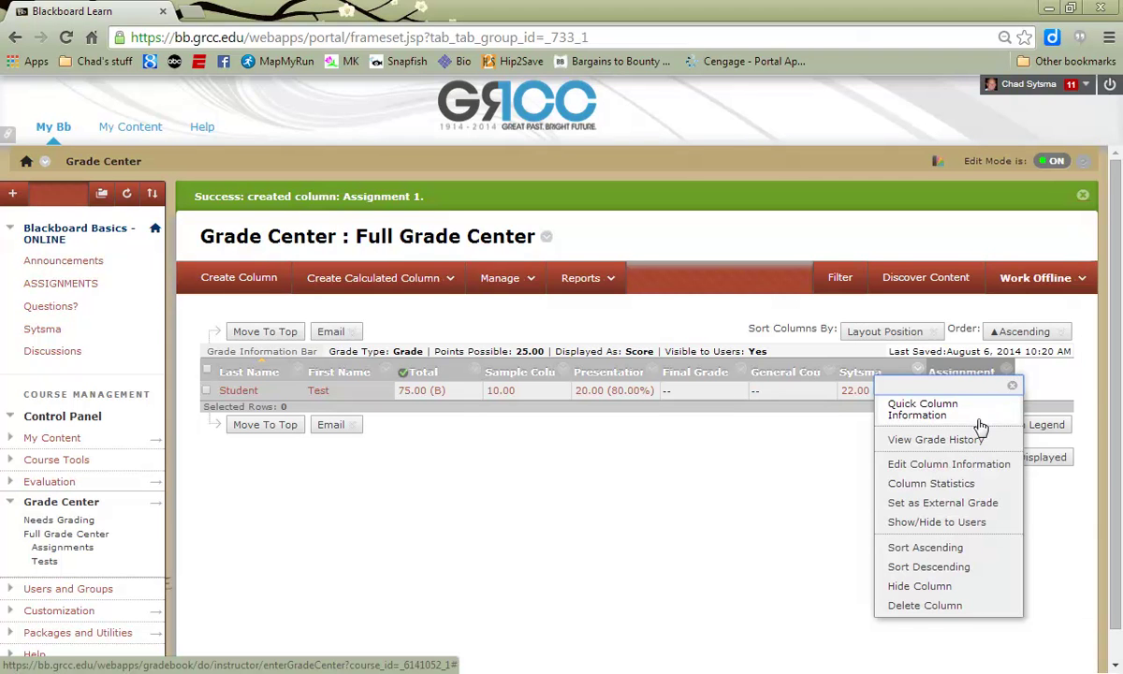
{"action": "left_click", "coordinate": [948, 464]}
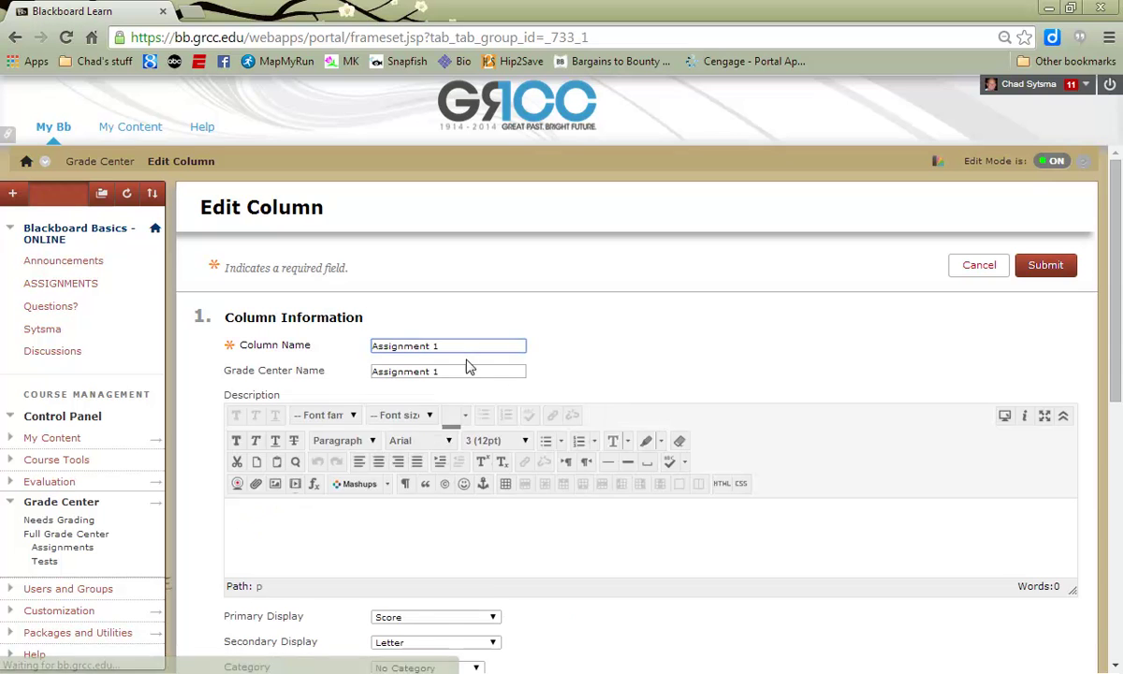
{"action": "scroll", "coordinate": [467, 378], "scroll_direction": "down", "scroll_amount": 3}
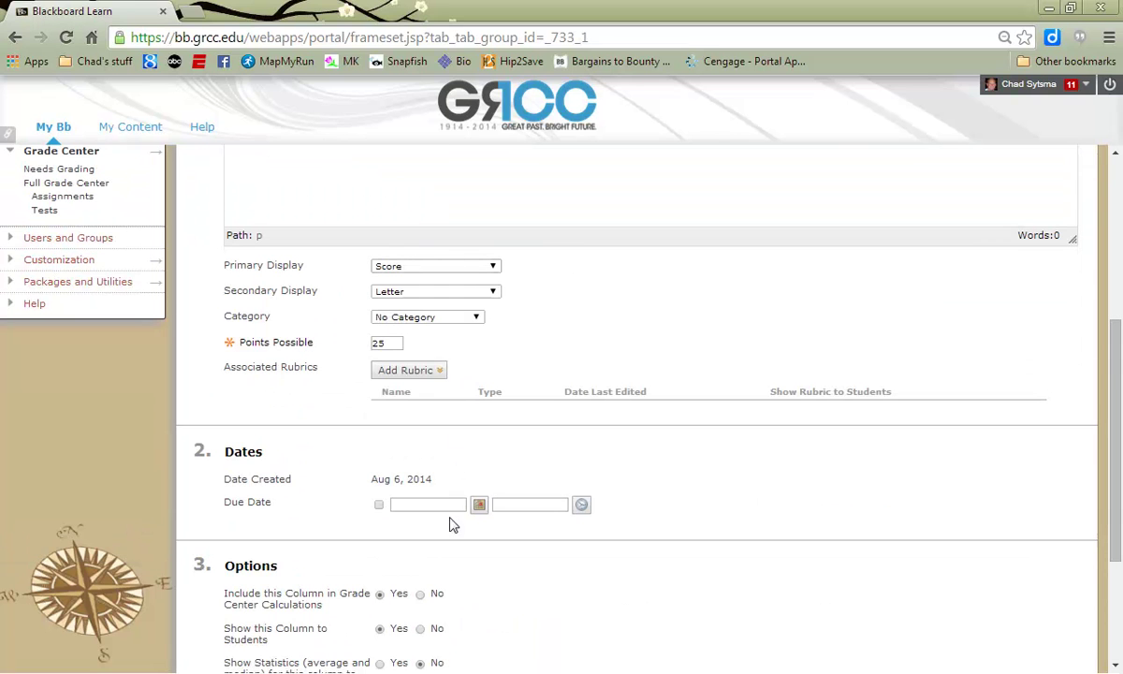
{"action": "left_click", "coordinate": [409, 296]}
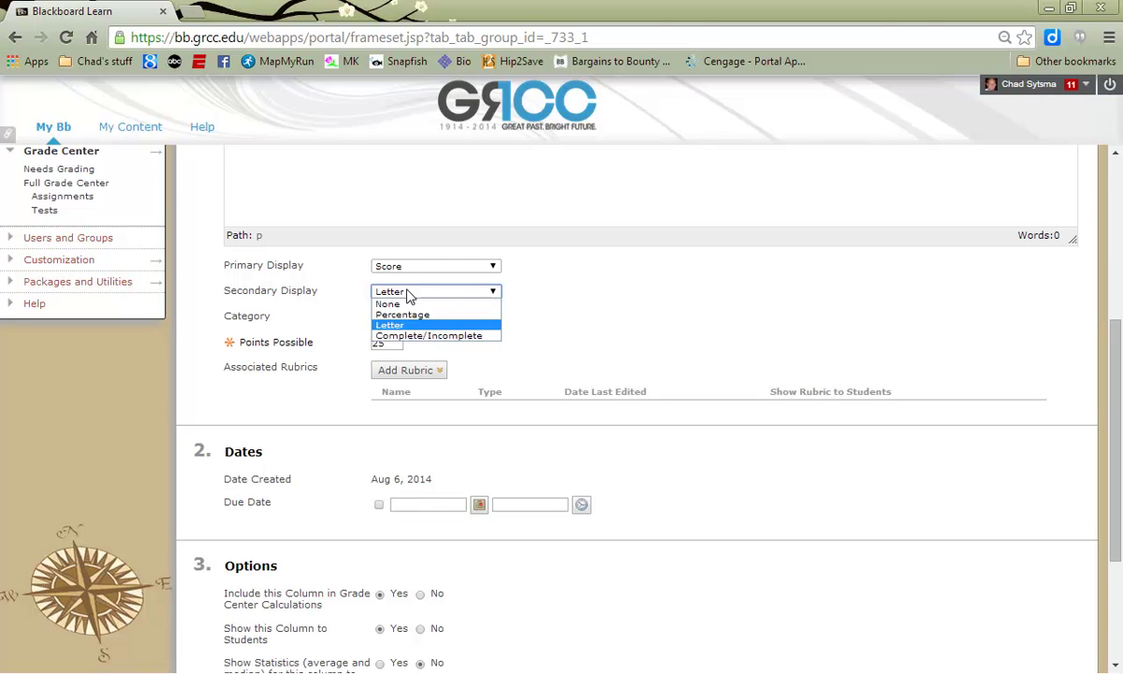
{"action": "left_click", "coordinate": [403, 313]}
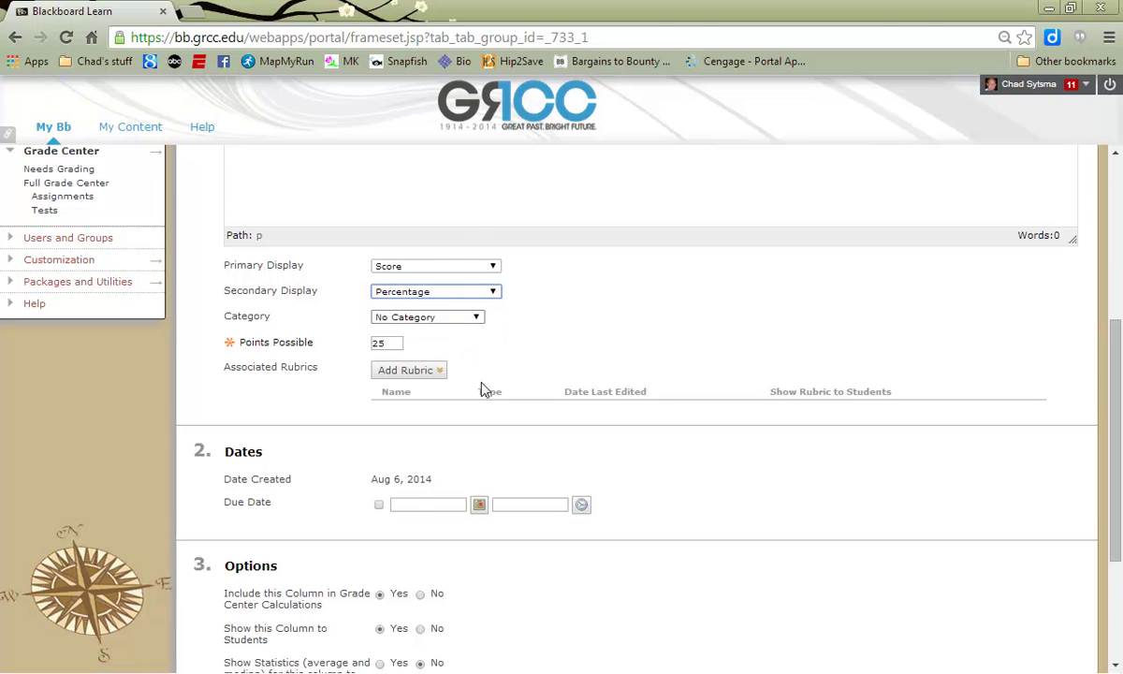
{"action": "scroll", "coordinate": [477, 374], "scroll_direction": "down", "scroll_amount": 3}
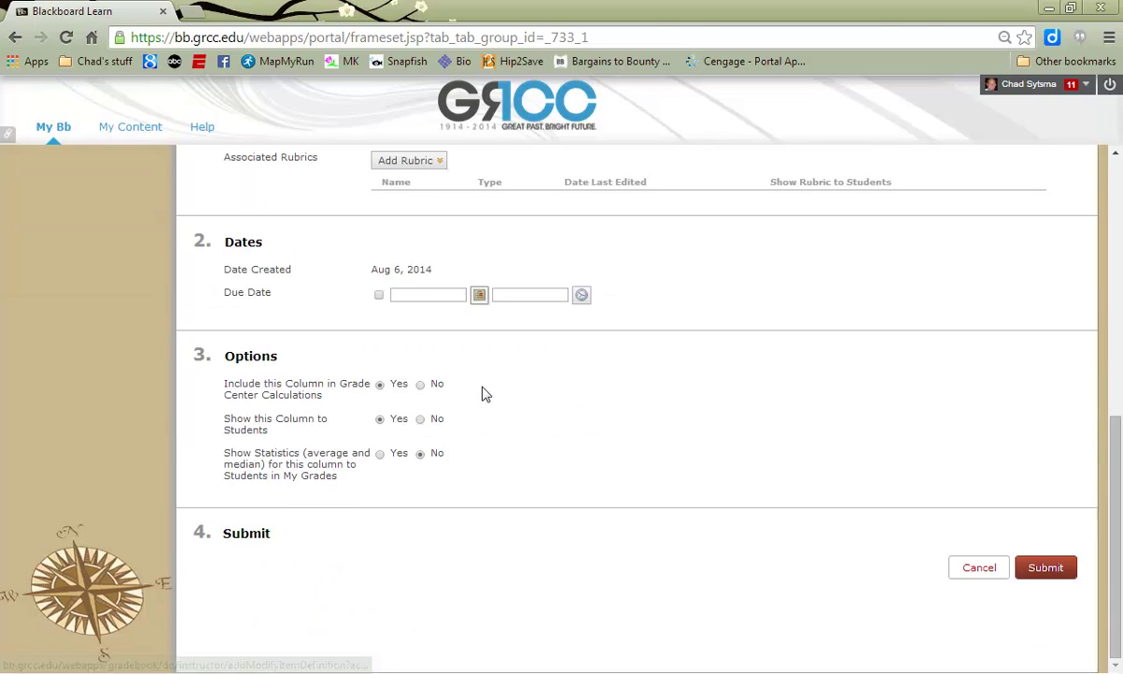
{"action": "left_click", "coordinate": [1064, 567]}
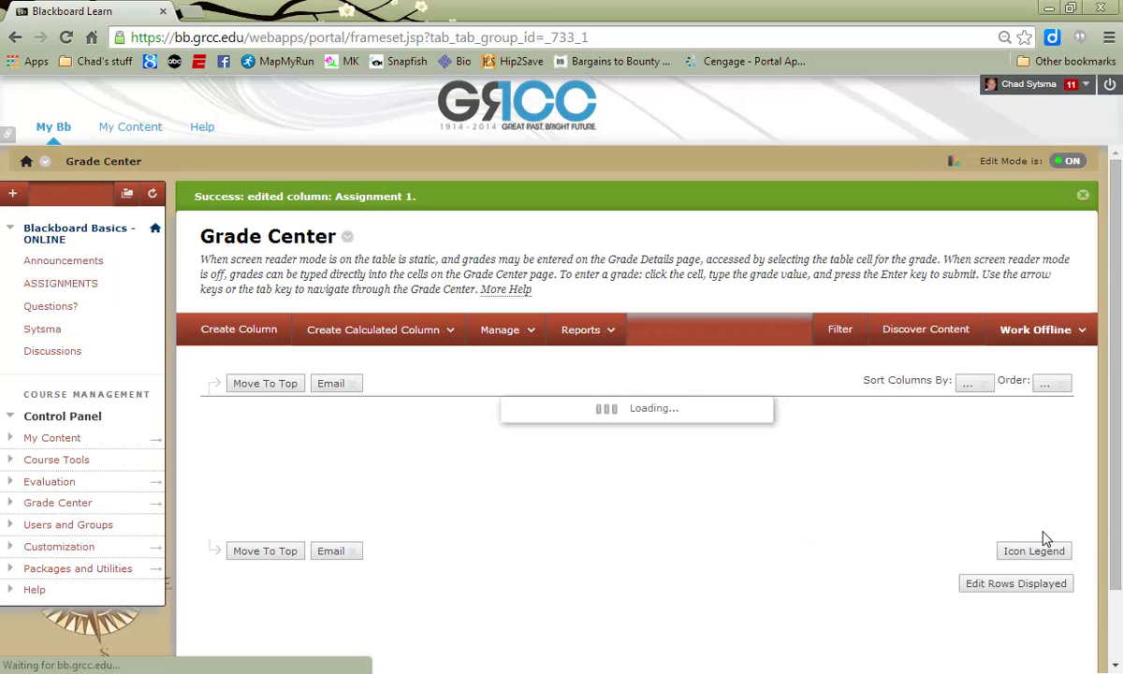